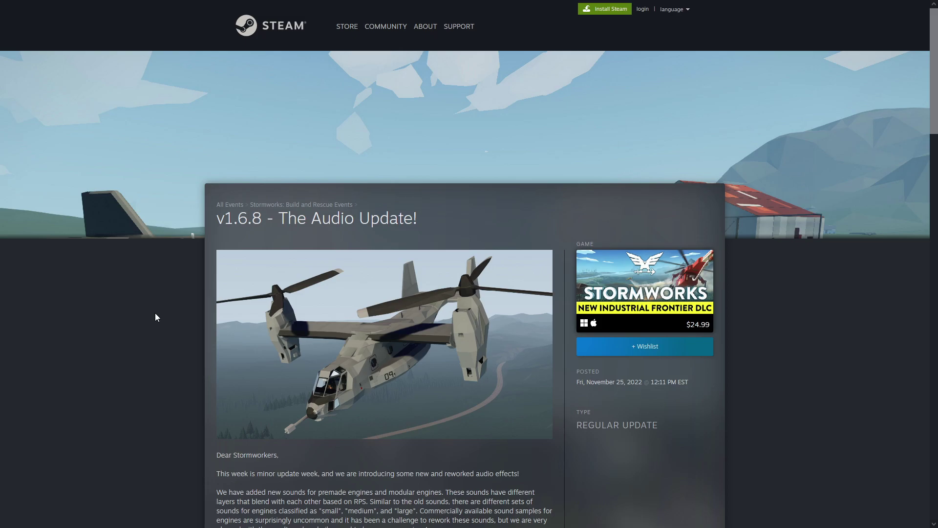
pyautogui.scroll(-1, 173, 306)
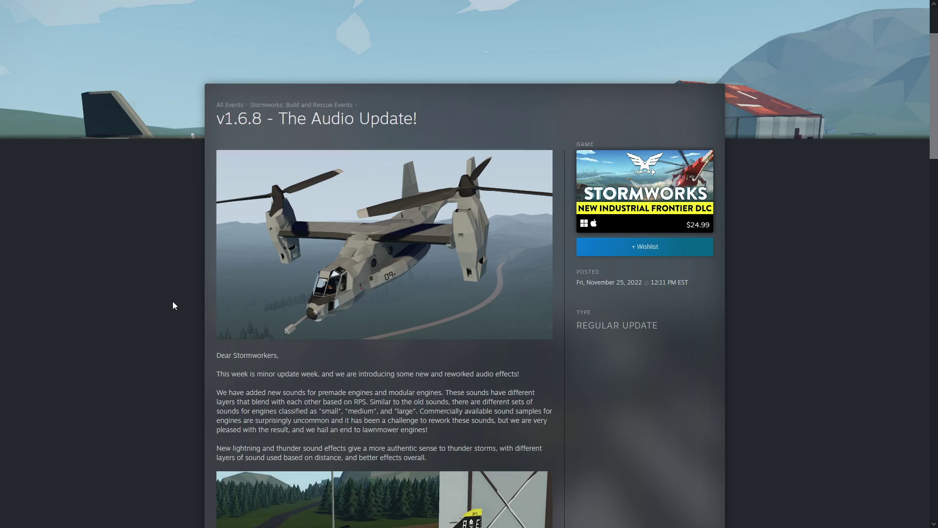
pyautogui.scroll(-2, 173, 305)
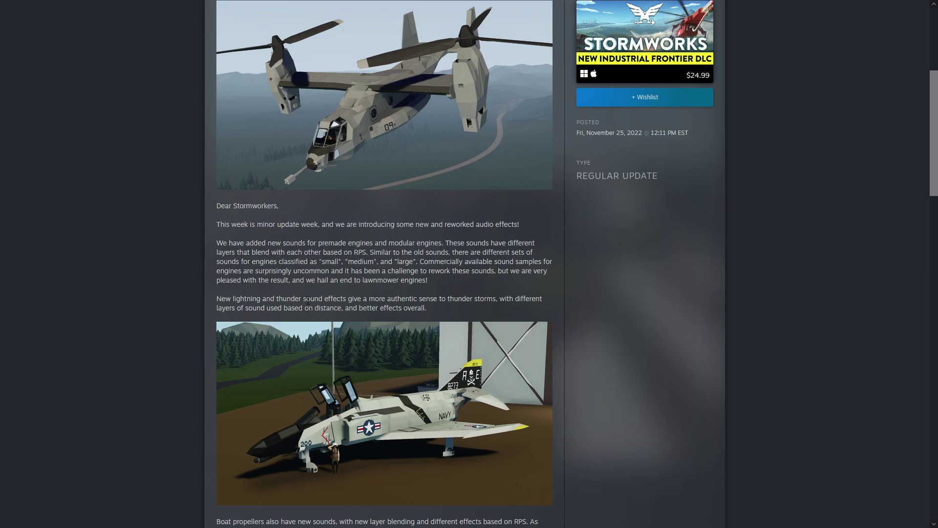
pyautogui.scroll(-3, 197, 297)
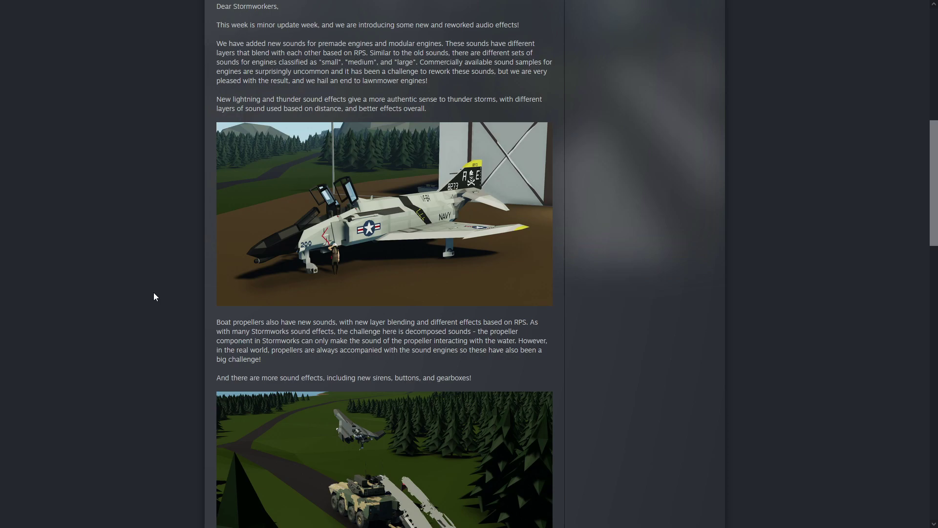
pyautogui.scroll(-1, 155, 297)
pyautogui.scroll(-2, 154, 296)
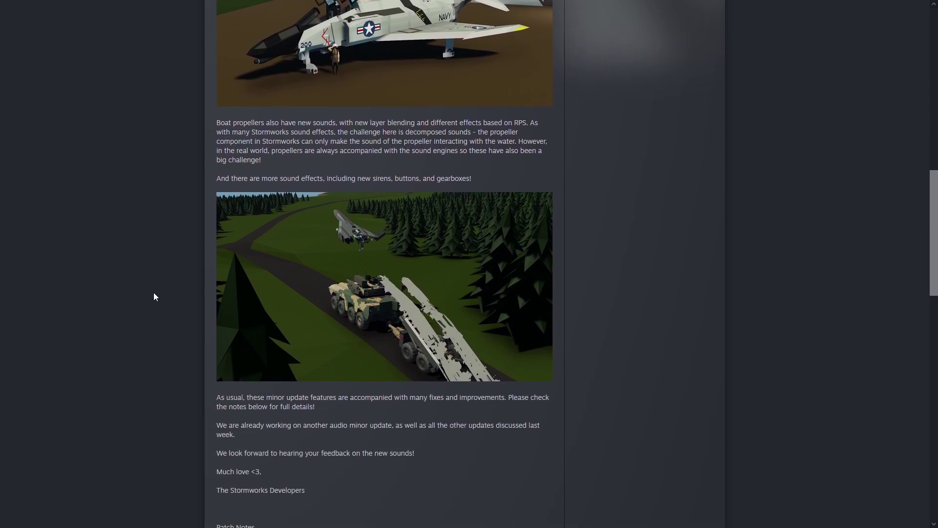
pyautogui.scroll(-2, 154, 296)
pyautogui.scroll(2, 154, 296)
pyautogui.scroll(-1, 155, 296)
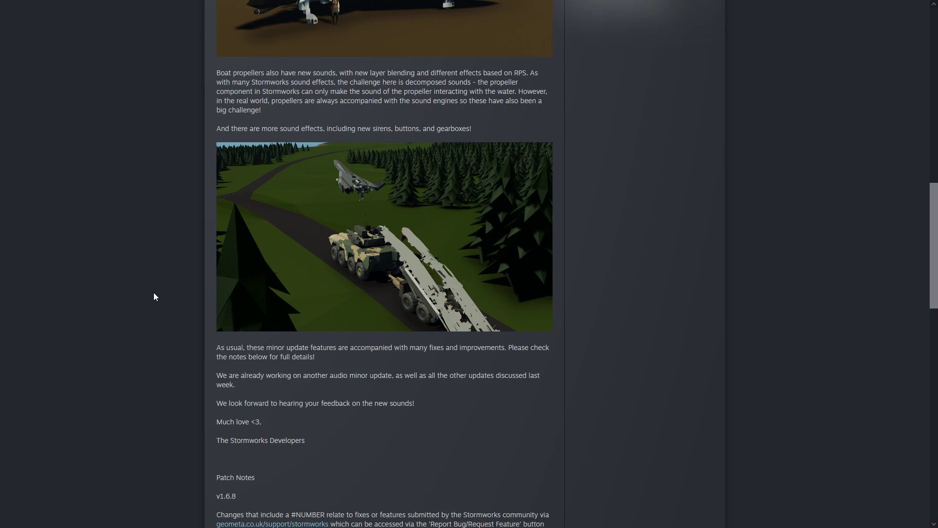
pyautogui.scroll(-1, 154, 296)
pyautogui.scroll(-3, 154, 296)
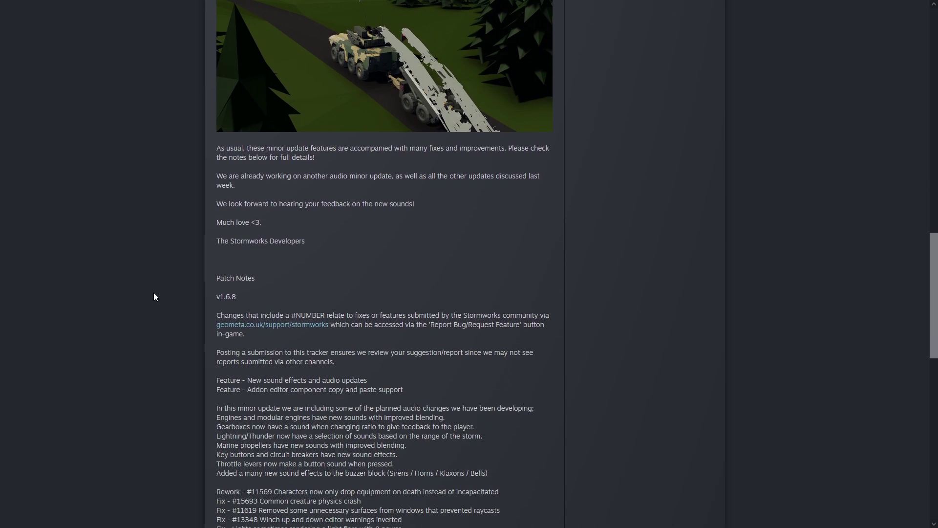
pyautogui.scroll(-3, 153, 297)
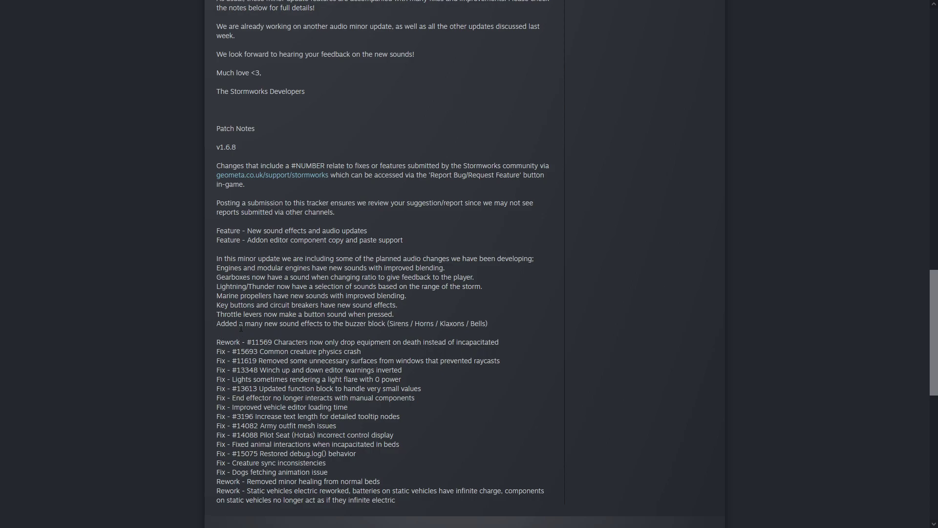
pyautogui.scroll(5, 316, 369)
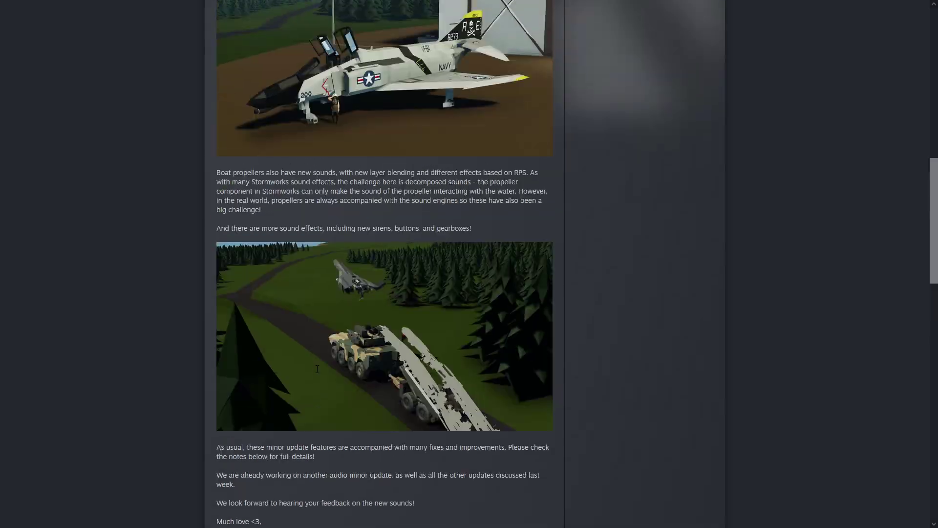
pyautogui.scroll(5, 316, 368)
pyautogui.scroll(5, 315, 369)
pyautogui.scroll(-5, 316, 368)
pyautogui.scroll(-5, 315, 361)
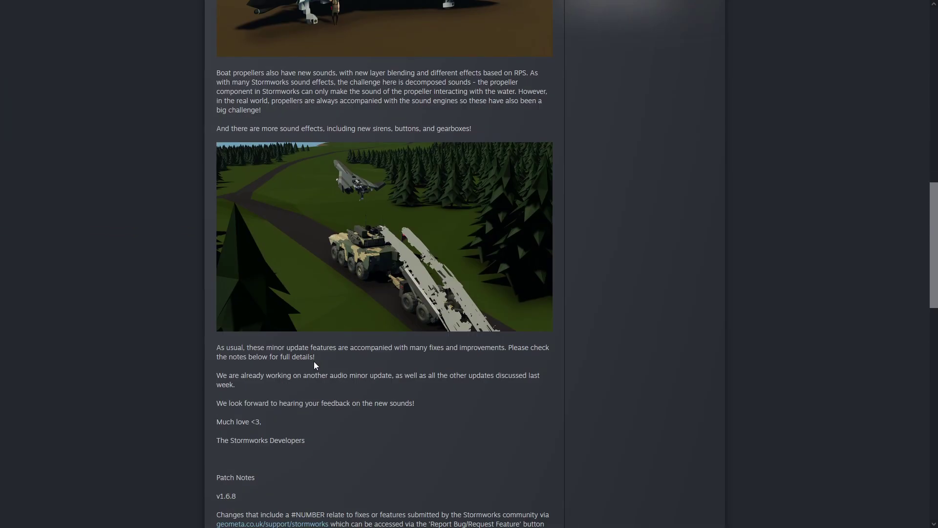
pyautogui.scroll(-3, 314, 360)
pyautogui.scroll(-2, 314, 355)
pyautogui.scroll(-2, 315, 354)
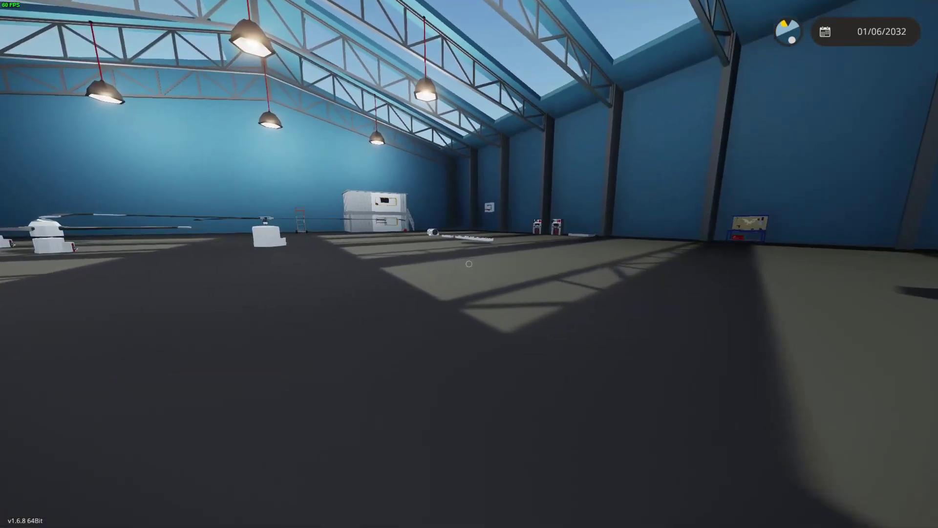
# Walk the hangar past the fuel pumps and helicopters, returning to the small engine rig.
pyautogui.press('w')
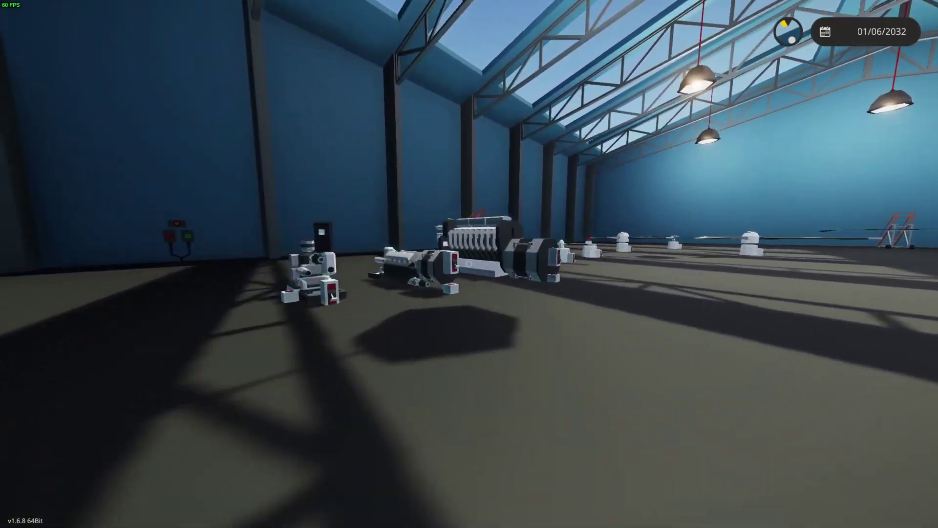
pyautogui.press('w')
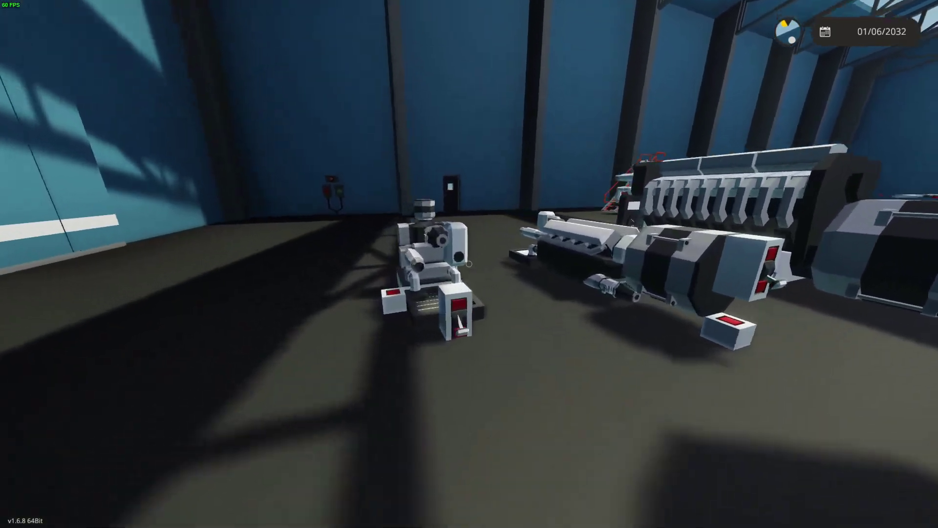
pyautogui.press('w')
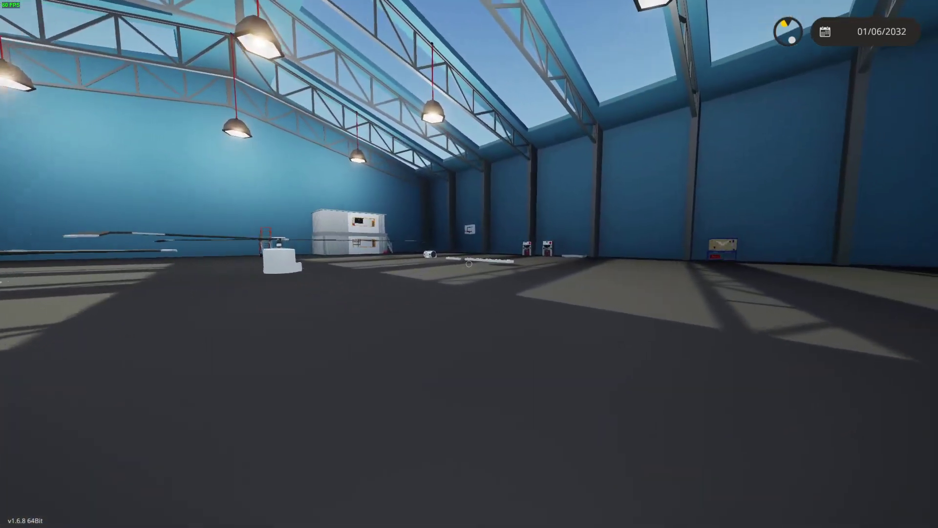
pyautogui.press('w')
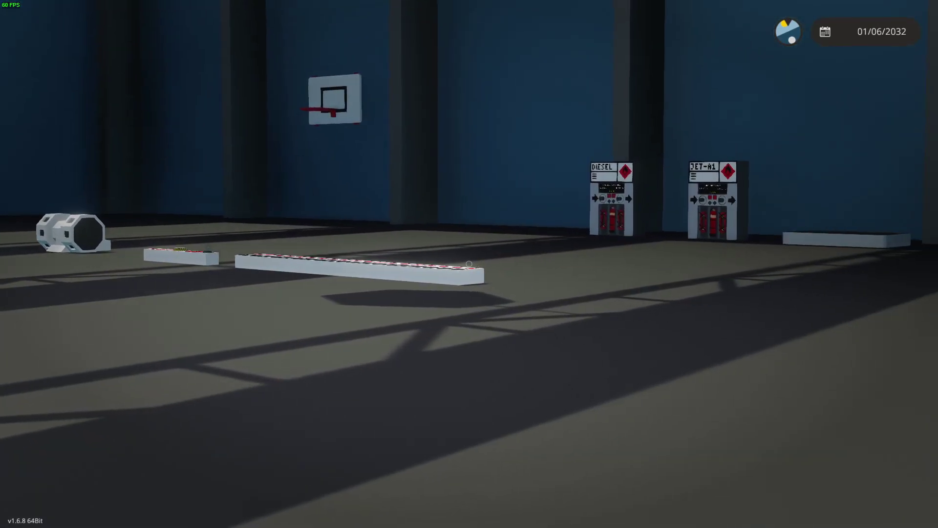
pyautogui.press('s')
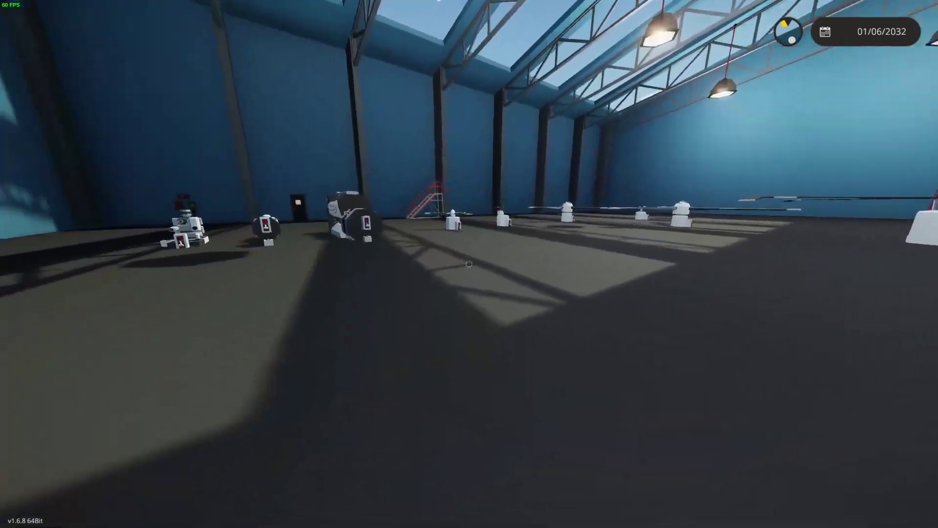
pyautogui.press('w')
pyautogui.press('w')
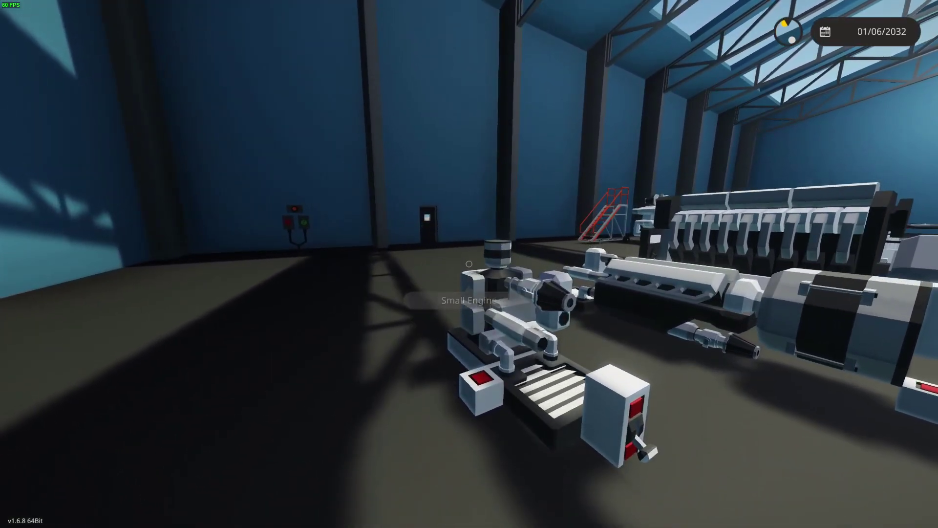
pyautogui.press('w')
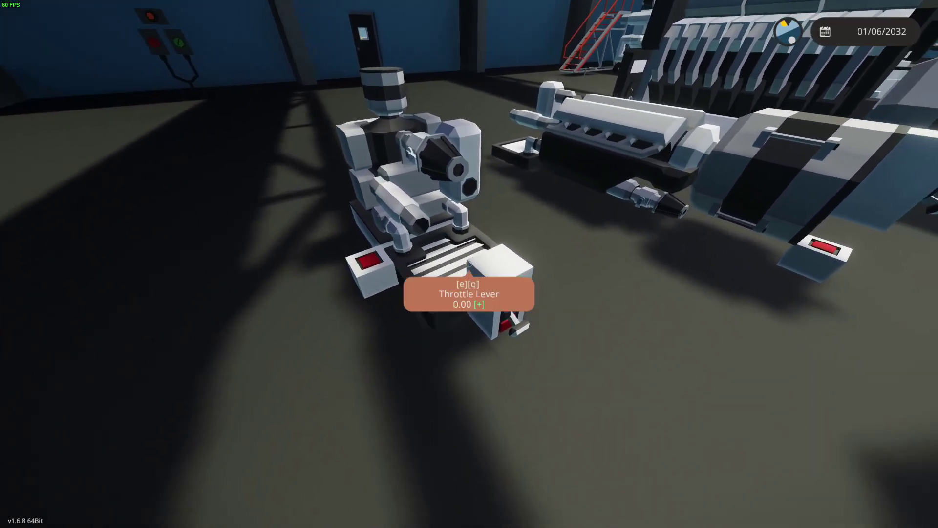
# Run the small engine's throttle up and back down to 0.00, then face the Medium Generator.
pyautogui.press('e')
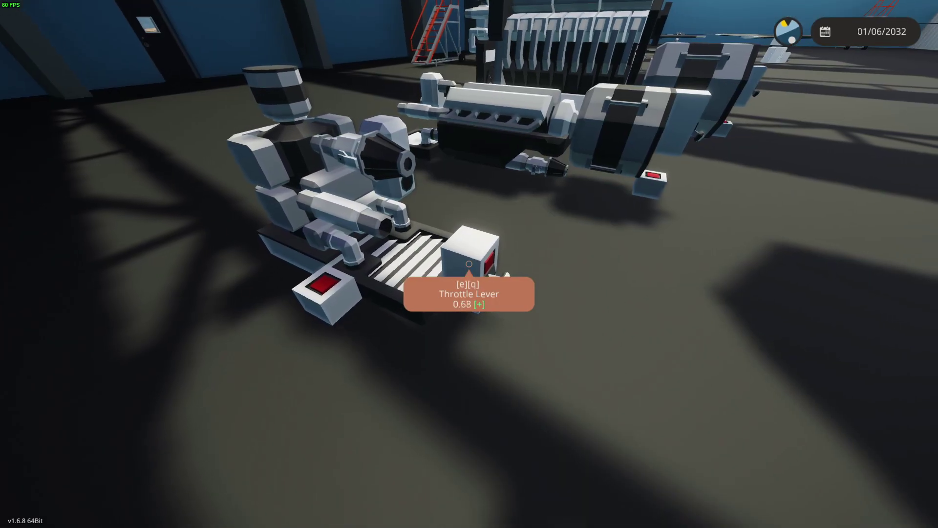
pyautogui.press('q')
pyautogui.press('e')
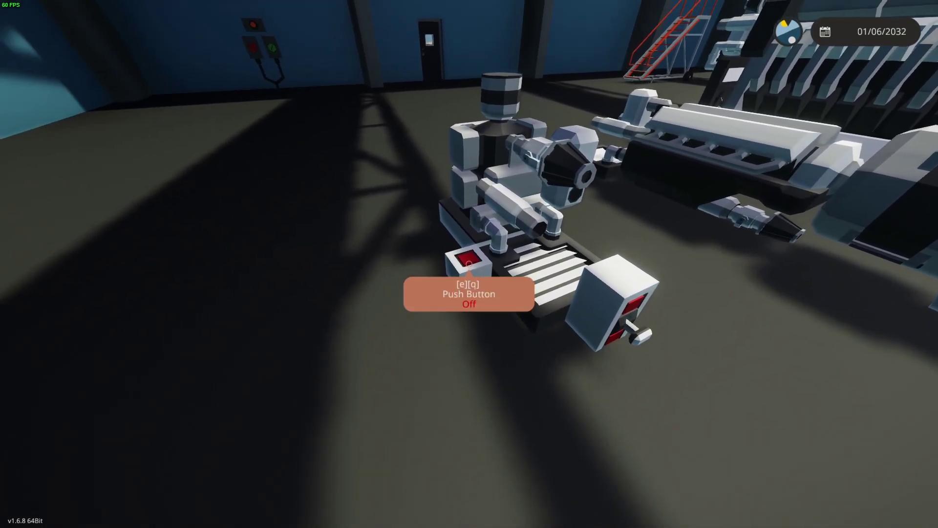
pyautogui.press('q')
pyautogui.press('w')
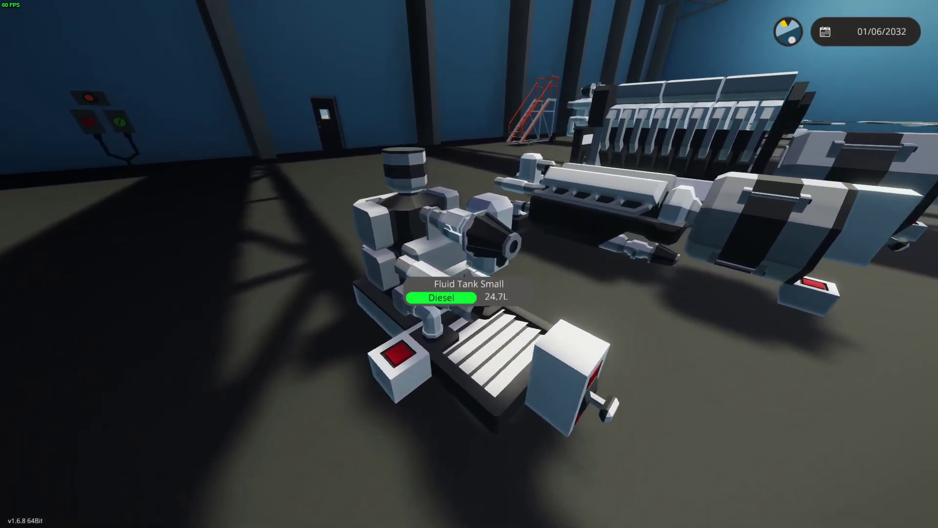
pyautogui.press('w')
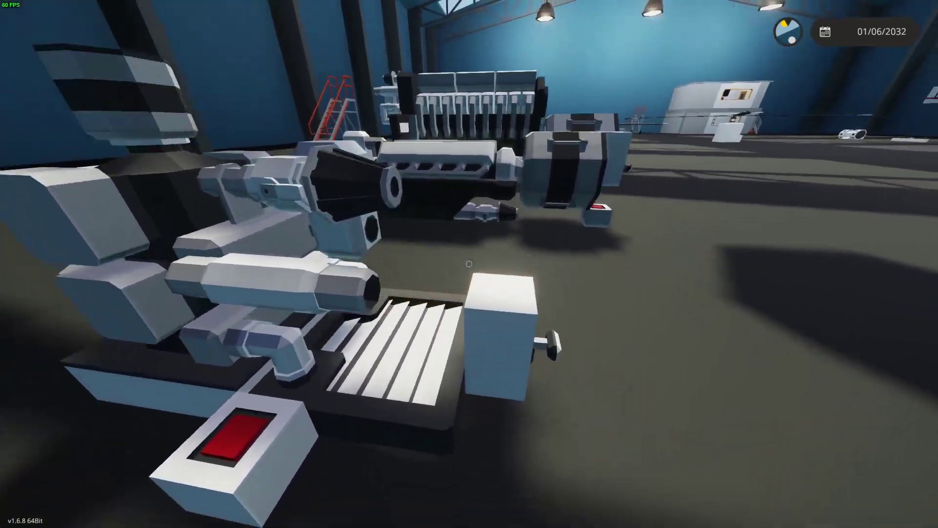
pyautogui.press('e')
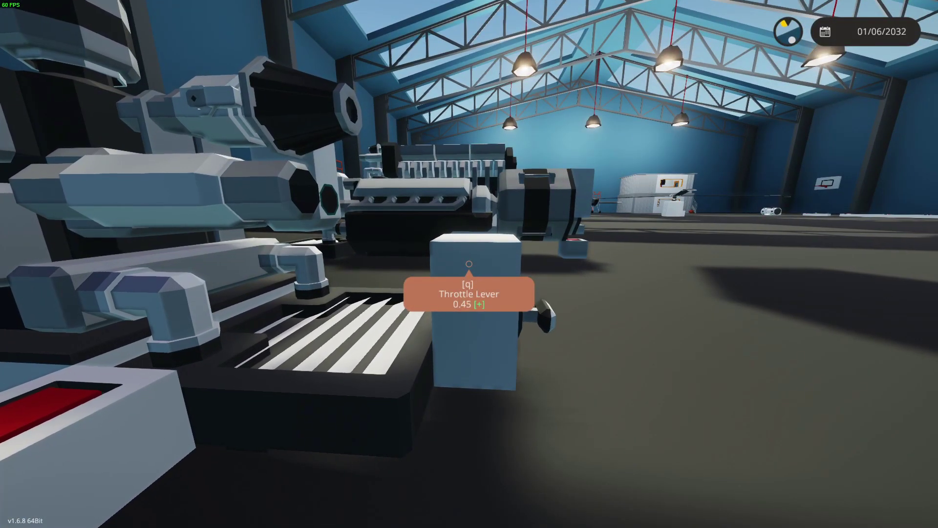
pyautogui.press('a')
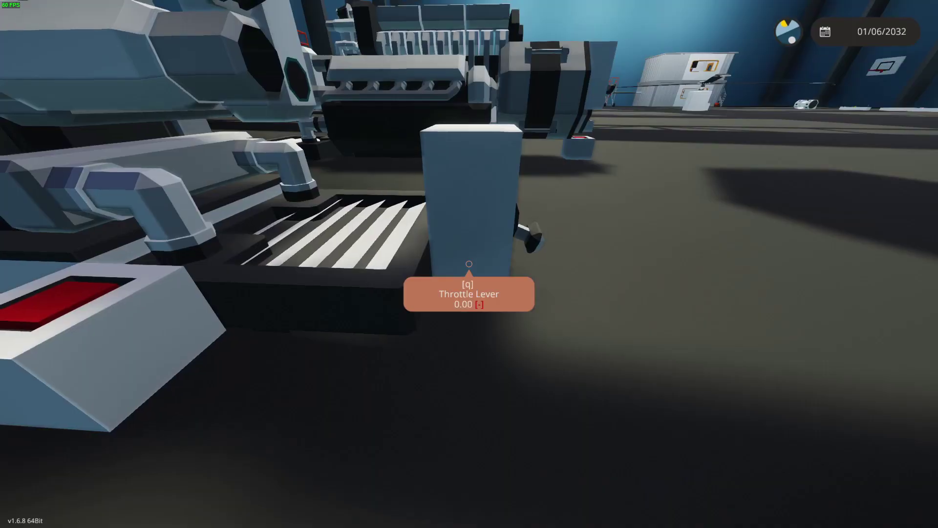
# Walk to the medium engine and raise its throttle to about half.
pyautogui.press('s')
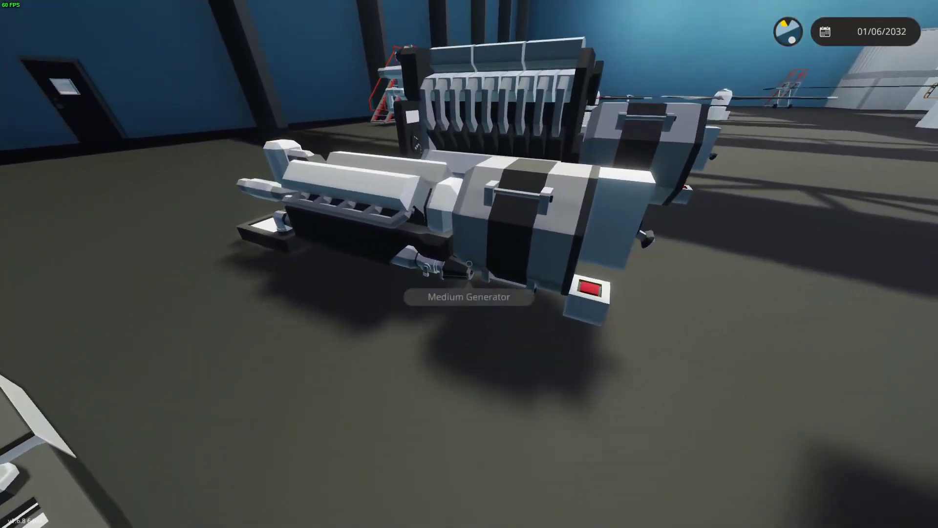
pyautogui.press('w')
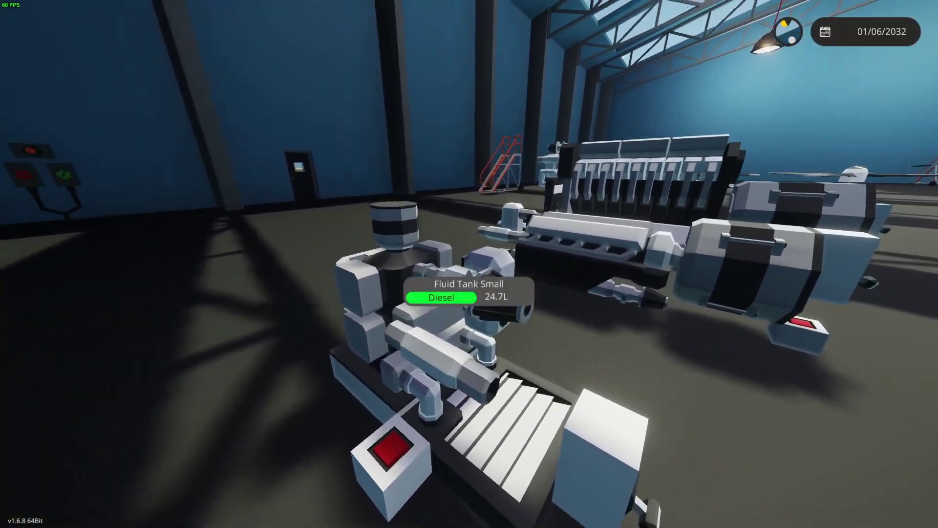
pyautogui.press('w')
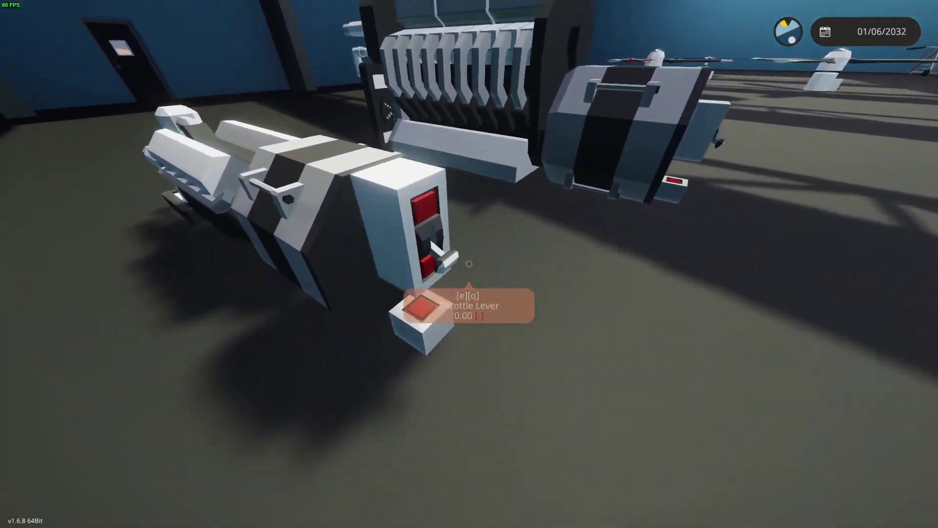
pyautogui.press('s')
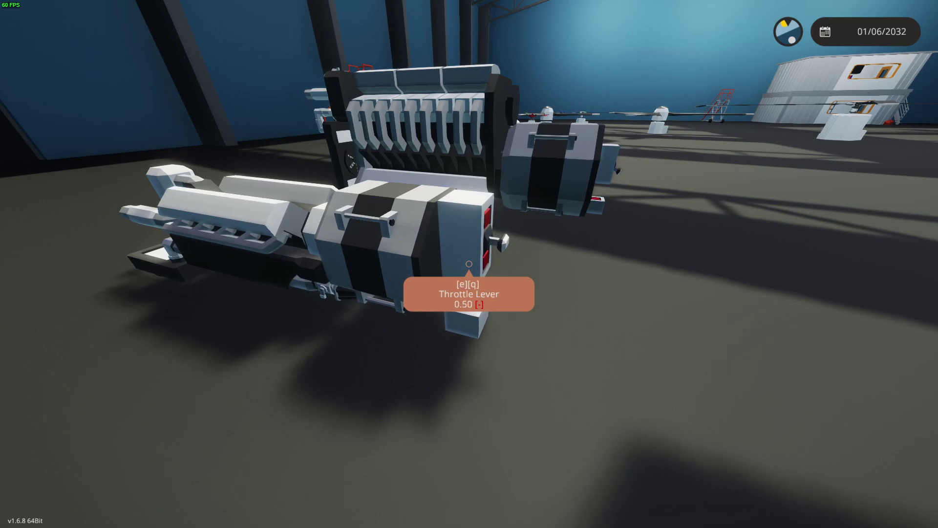
pyautogui.press('w')
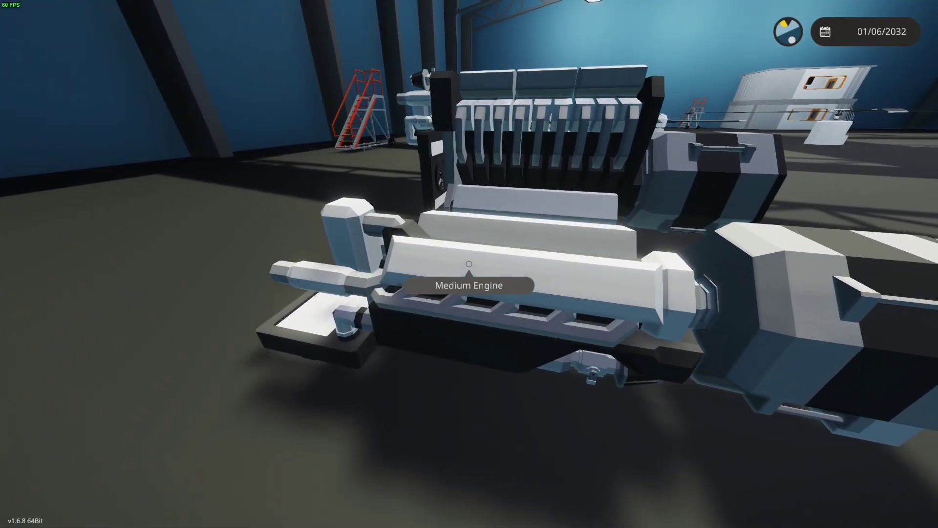
pyautogui.press('w')
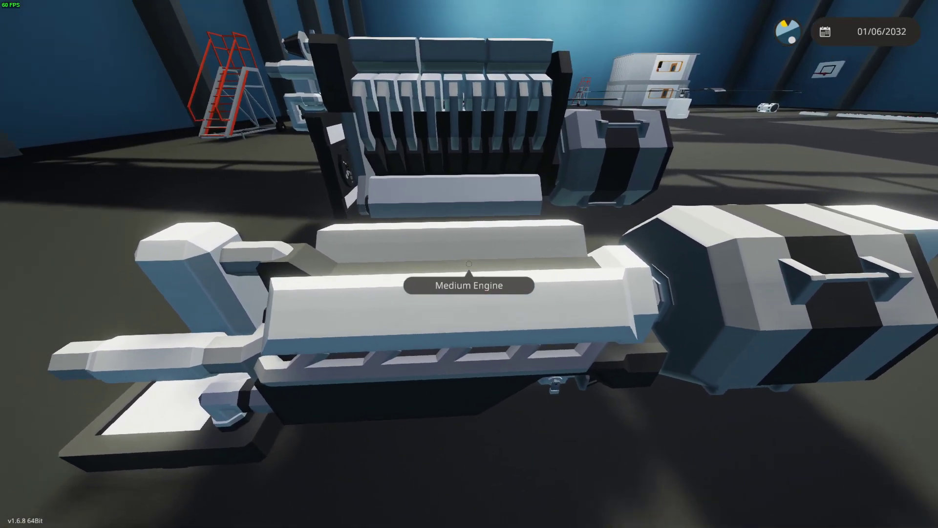
pyautogui.press('s')
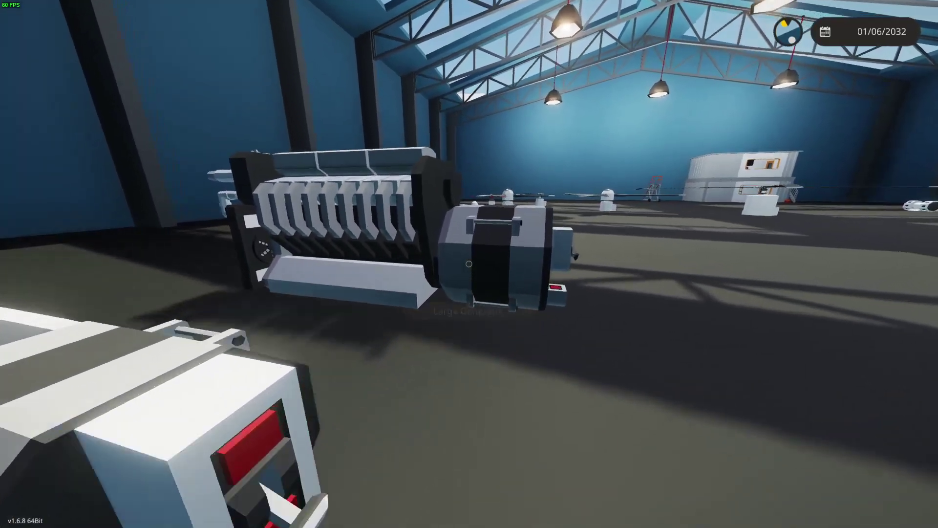
# Inspect the Large Generator and Large Engine while moving toward the rotor motors.
pyautogui.press('w')
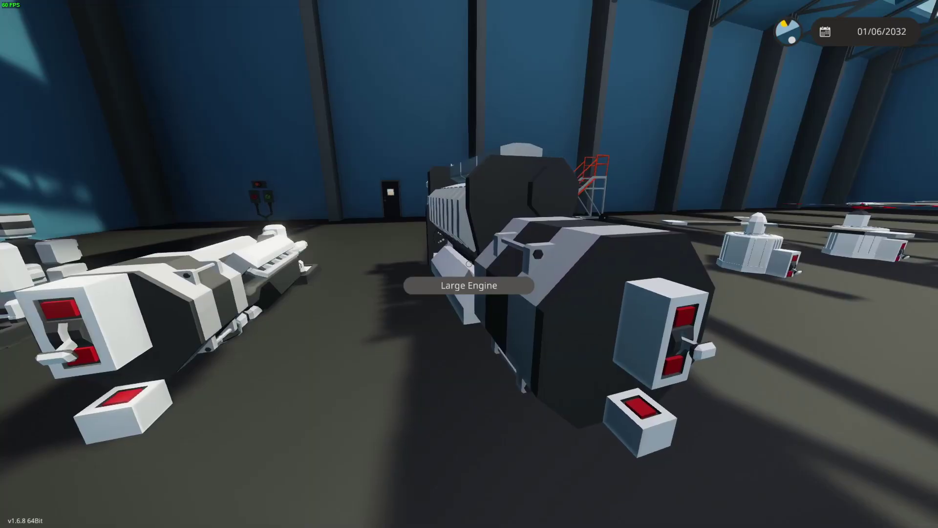
pyautogui.press('w')
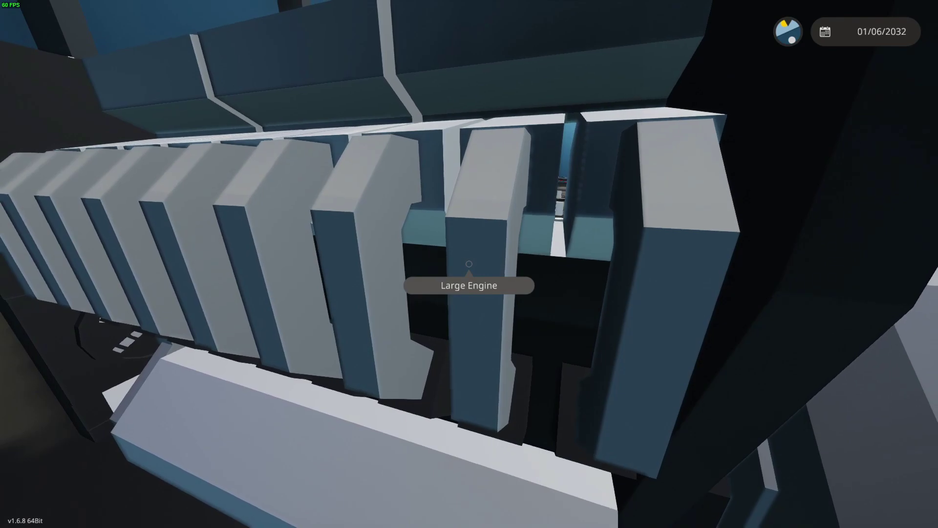
pyautogui.press('s')
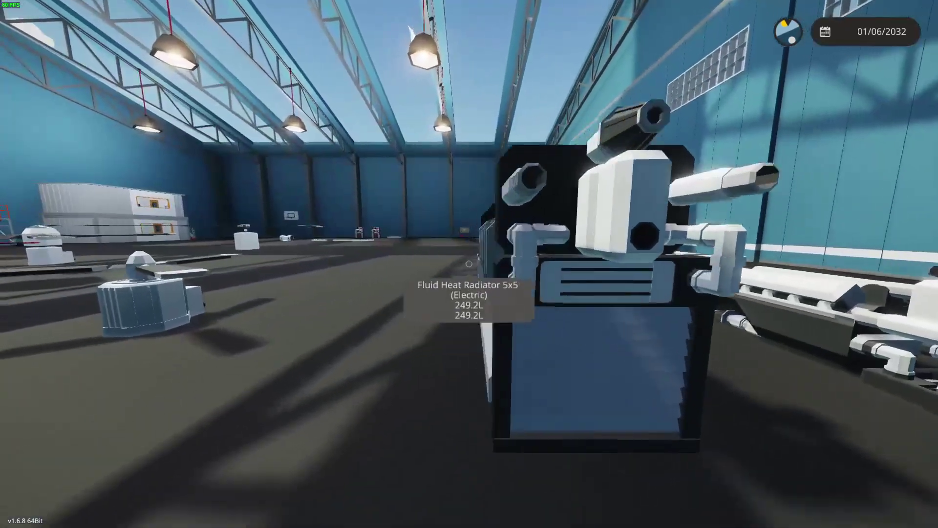
pyautogui.press('w')
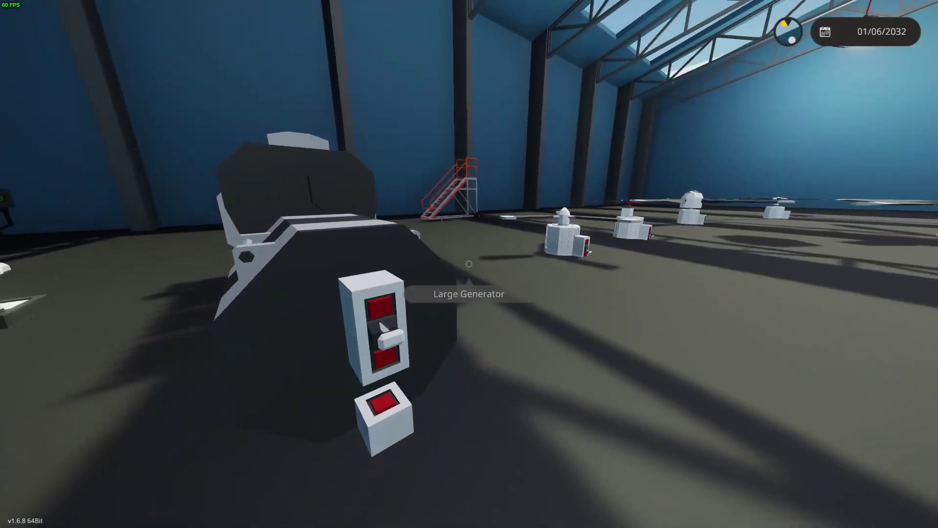
pyautogui.press('w')
pyautogui.press('s')
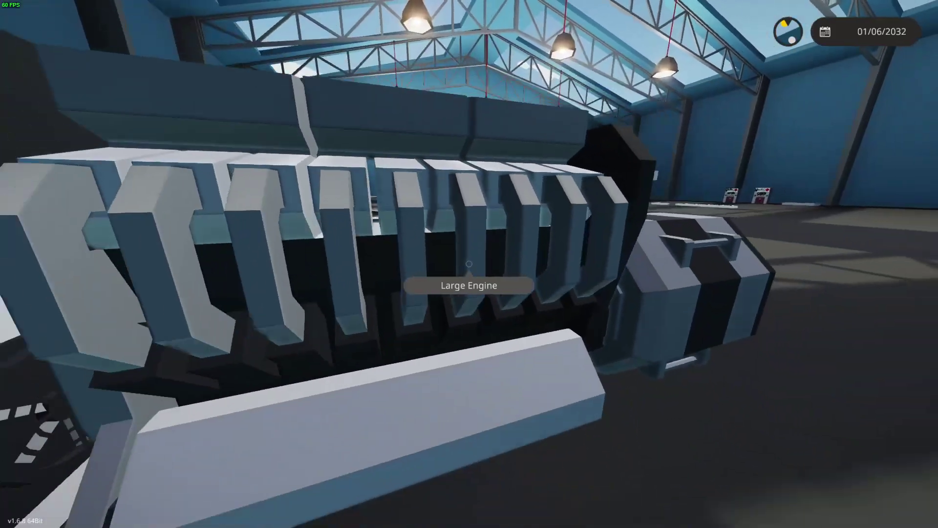
pyautogui.press('s')
pyautogui.press('d')
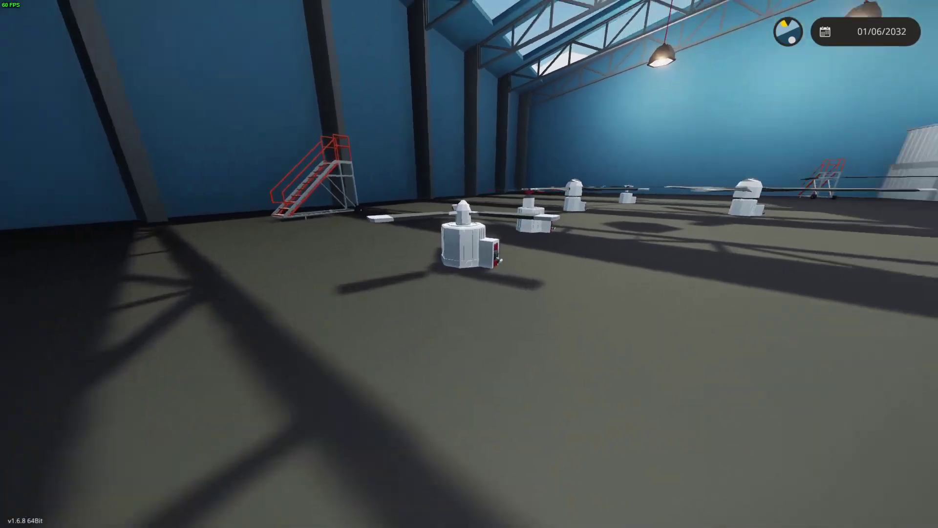
# Go to the rotor test rig and set the Large Electric Motor's throttle low.
pyautogui.press('w')
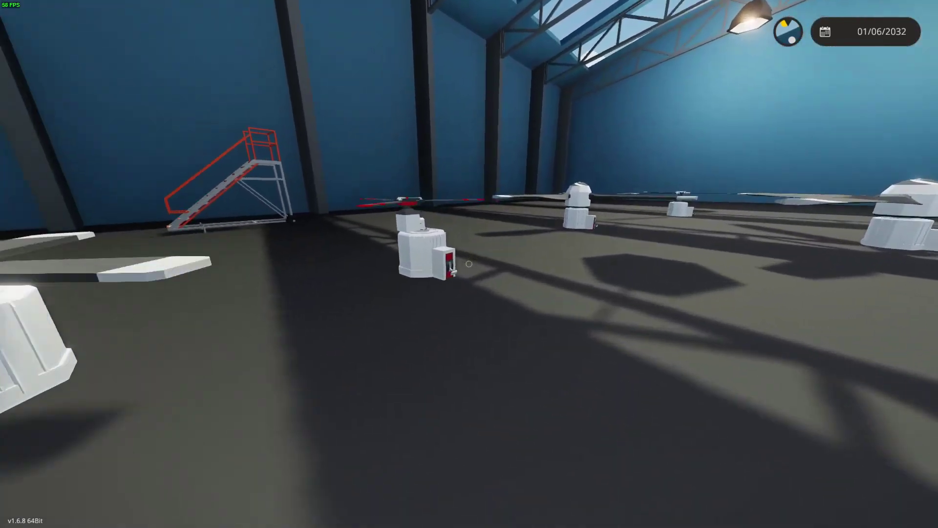
pyautogui.press('w')
pyautogui.press('s')
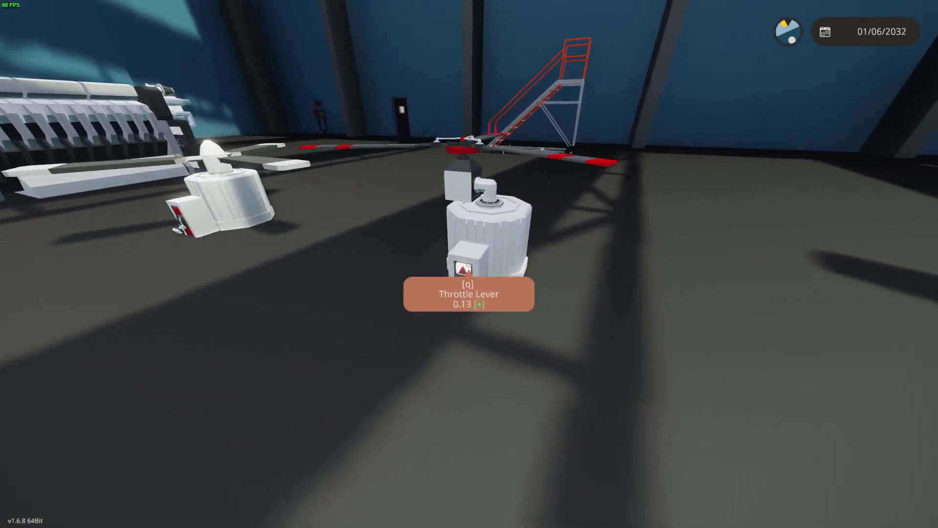
pyautogui.click(469, 264)
pyautogui.press('w')
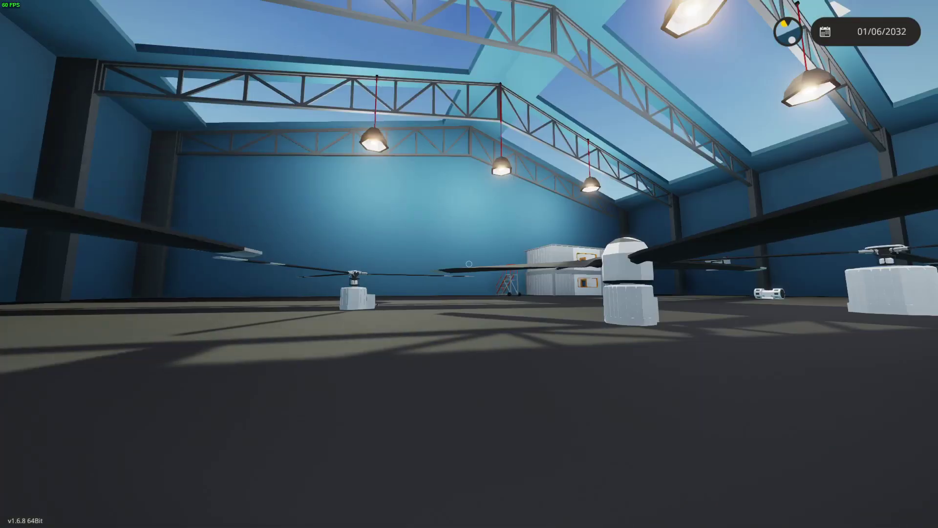
# Run the rotor motor throttles up and listen from different distances around the motor.
pyautogui.press('e')
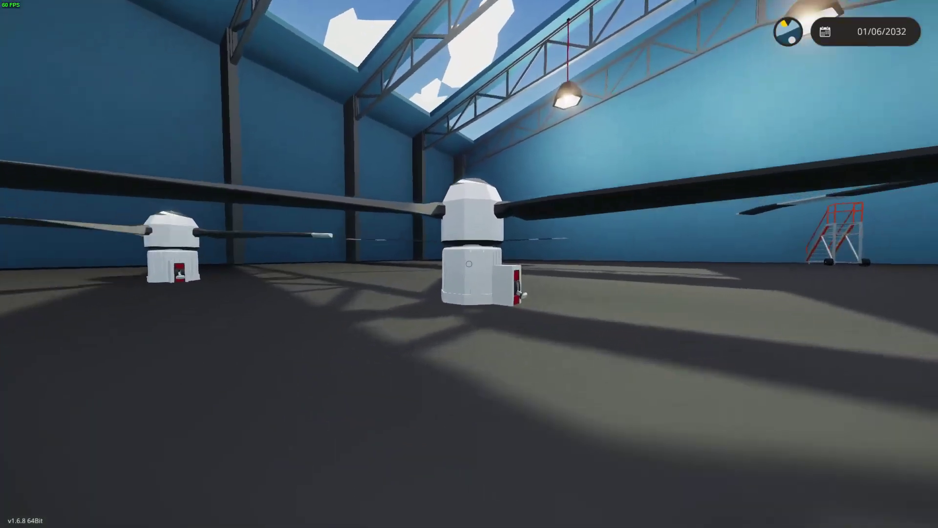
pyautogui.press('e')
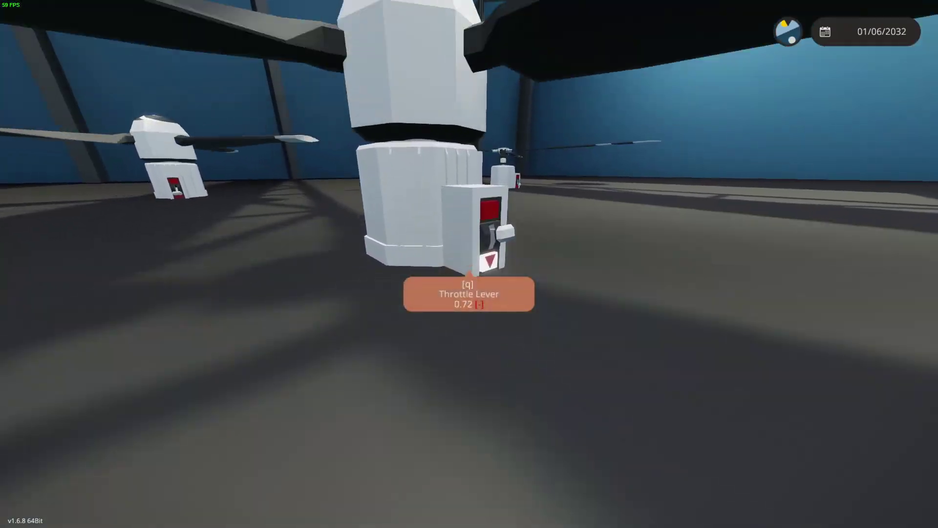
pyautogui.press('w')
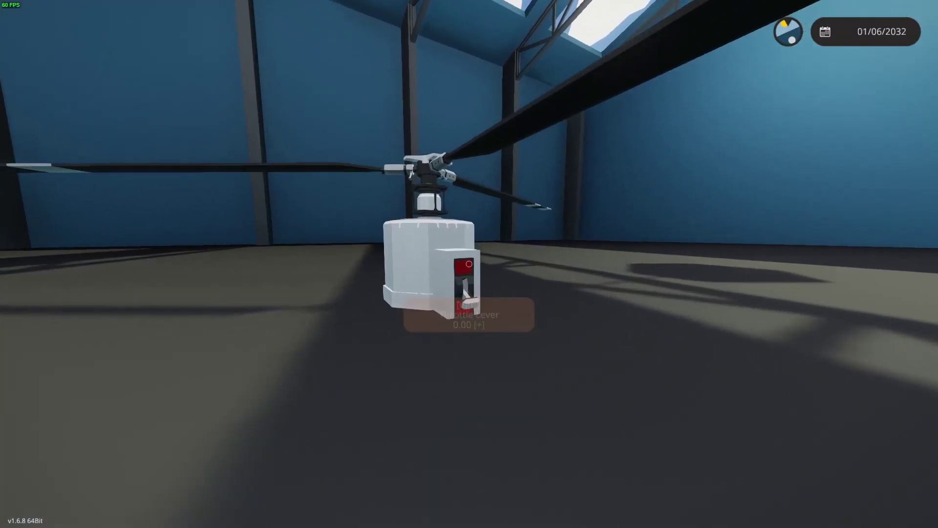
pyautogui.press('e')
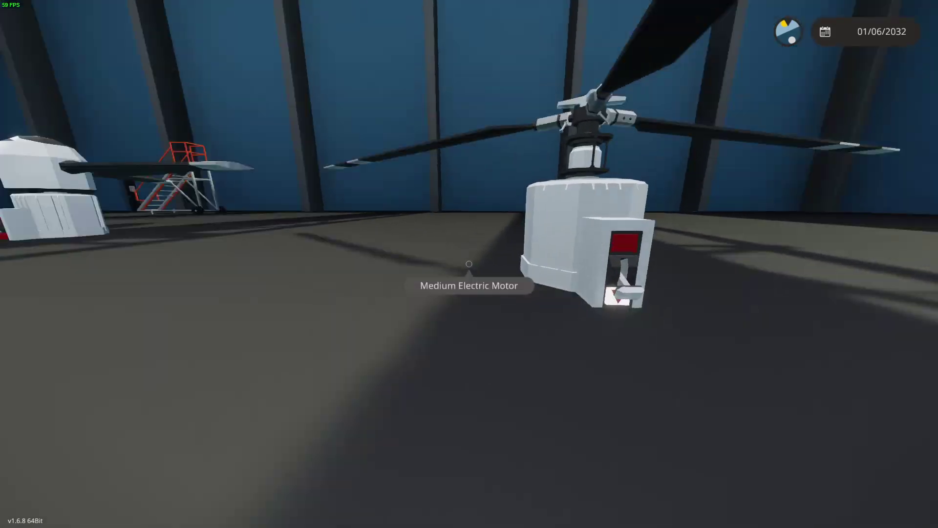
pyautogui.press('s')
pyautogui.press('w')
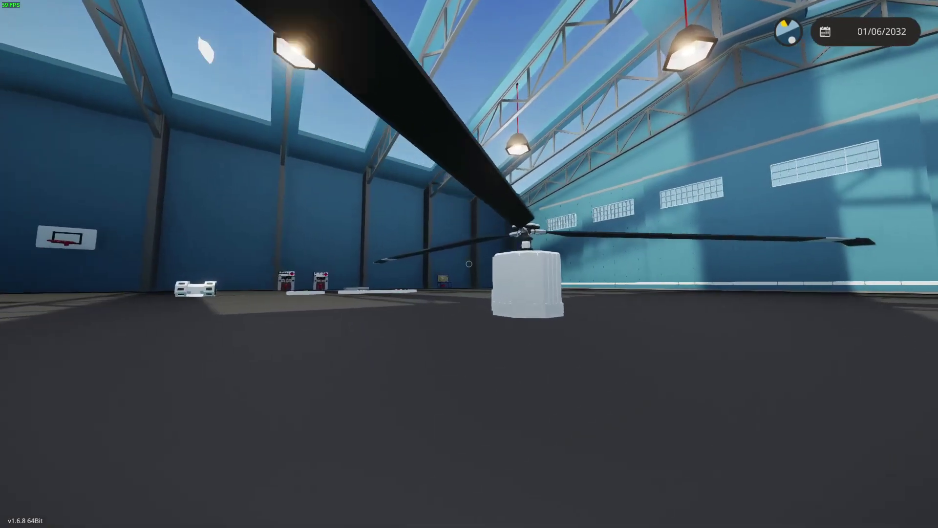
pyautogui.press('s')
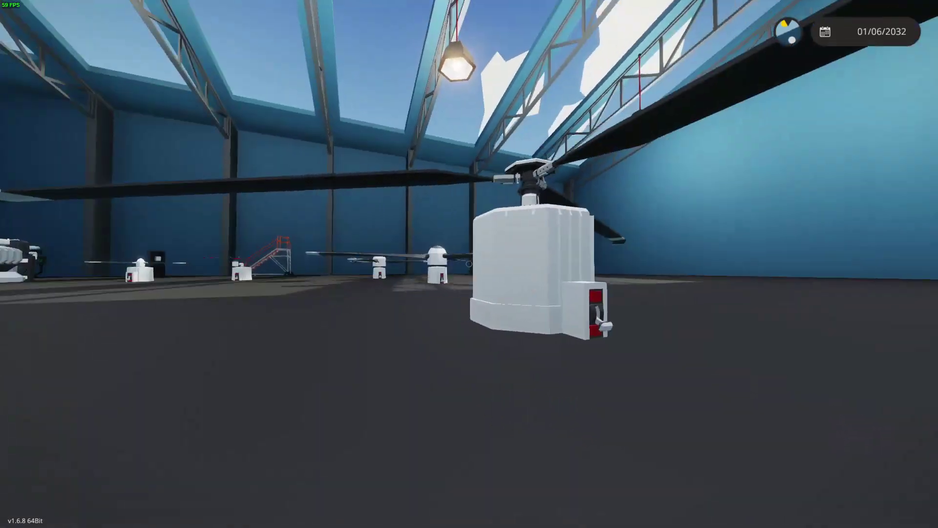
pyautogui.press('w')
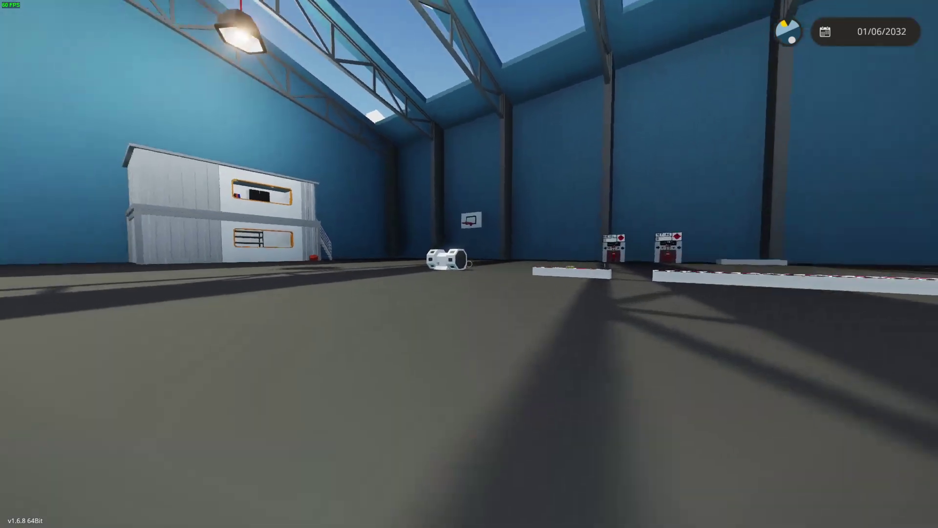
# Switch the Toggle Button on and cancel the Small Keypad settings unchanged.
pyautogui.press('w')
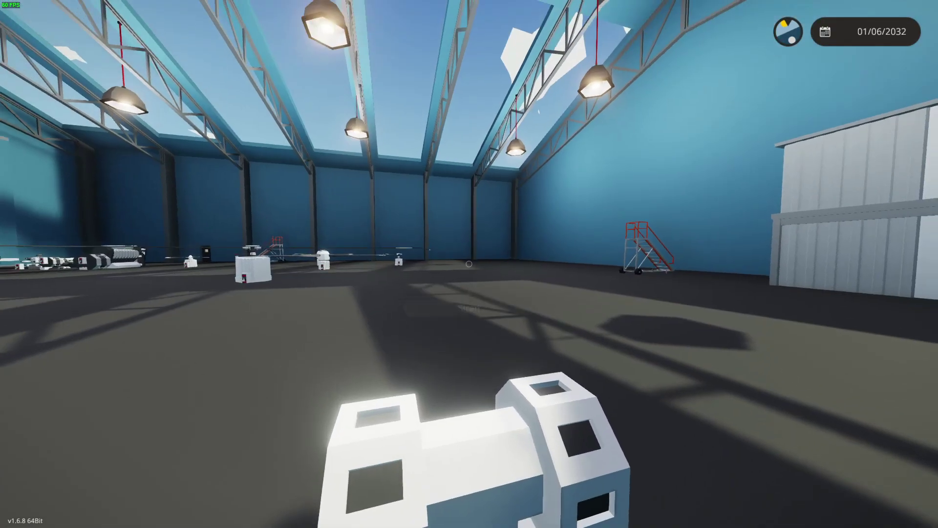
pyautogui.press('w')
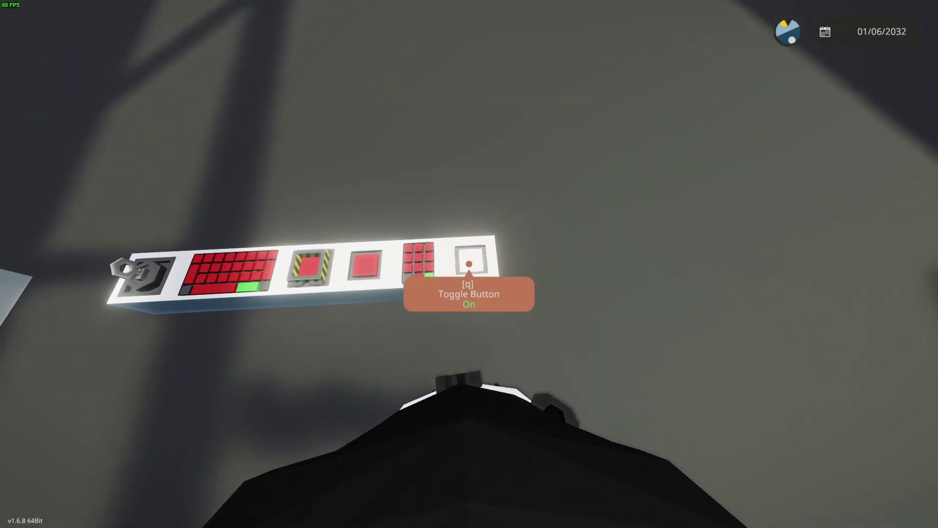
pyautogui.press('e')
pyautogui.click(358, 338)
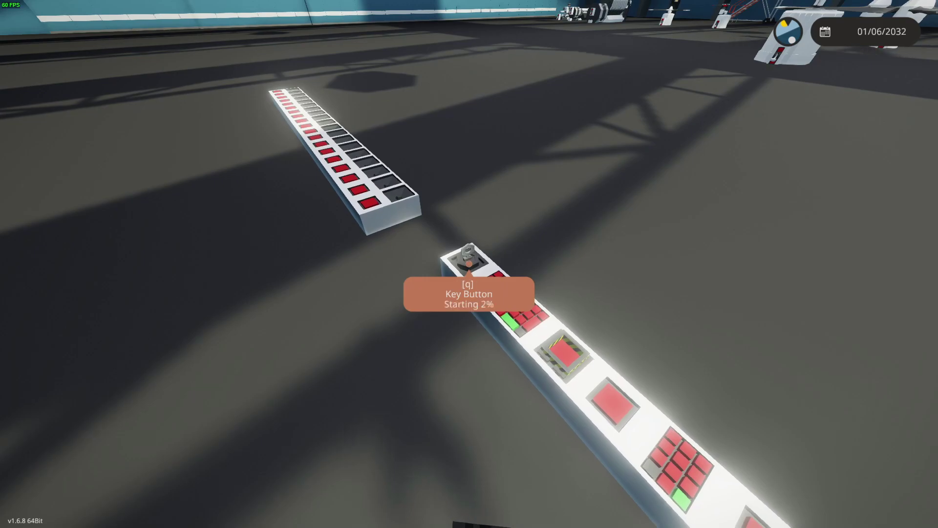
# Turn the Key Button on and close the Large Keypad settings unchanged.
pyautogui.press('w')
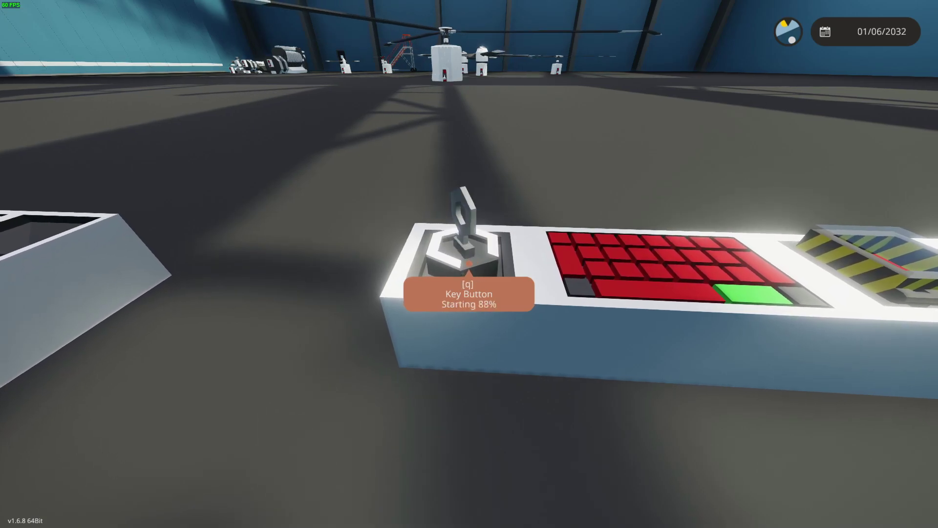
pyautogui.press('s')
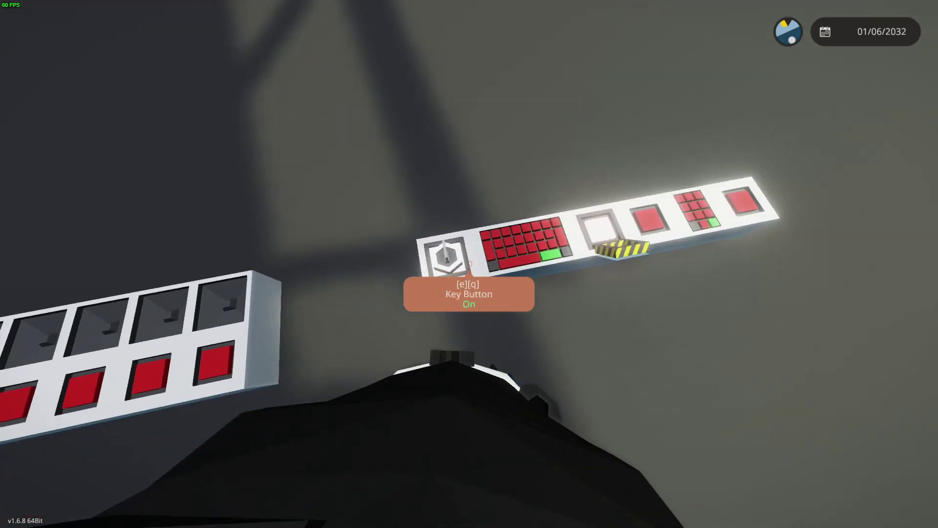
pyautogui.press('e')
pyautogui.press('Escape')
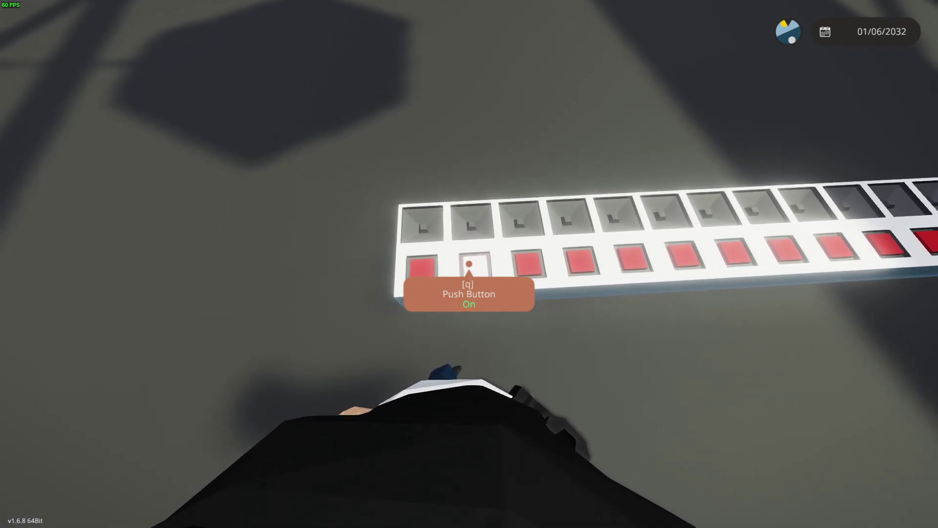
# Press eight push buttons one after another along the row, listening to each sound.
pyautogui.press('e')
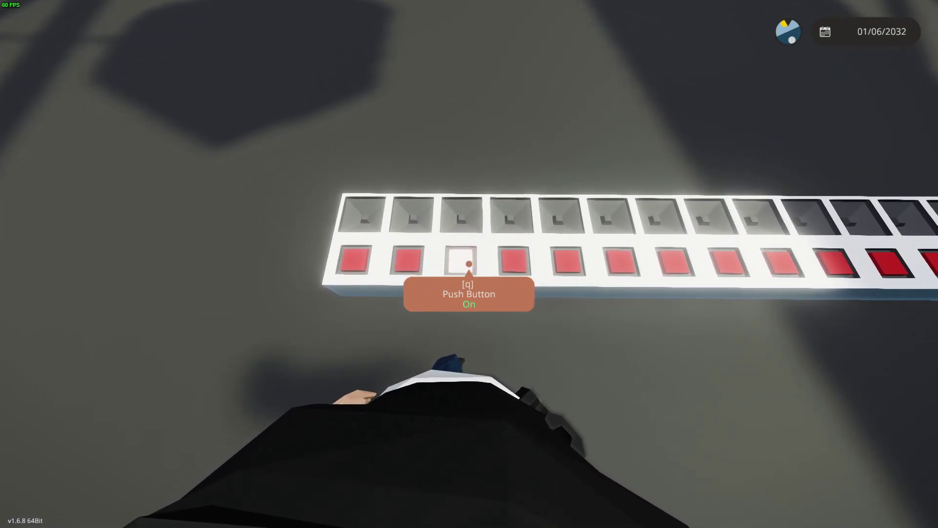
pyautogui.press('e')
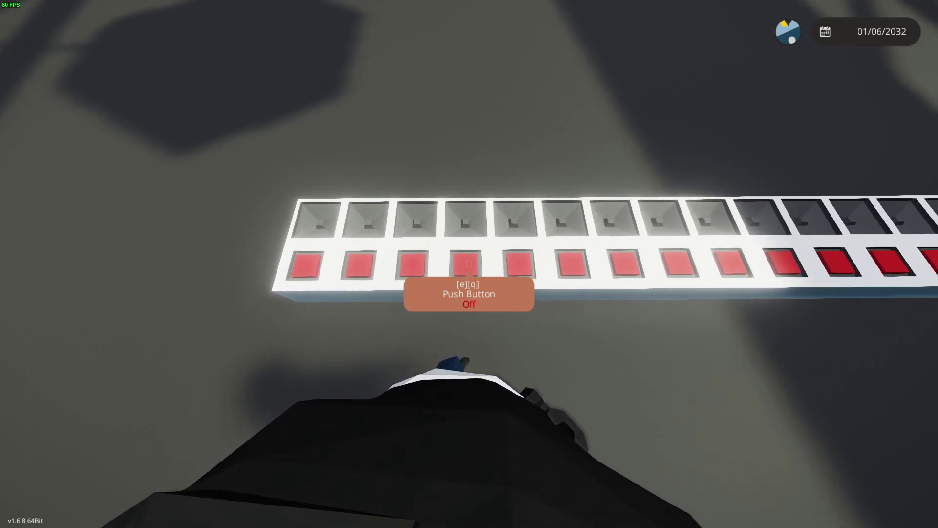
pyautogui.press('e')
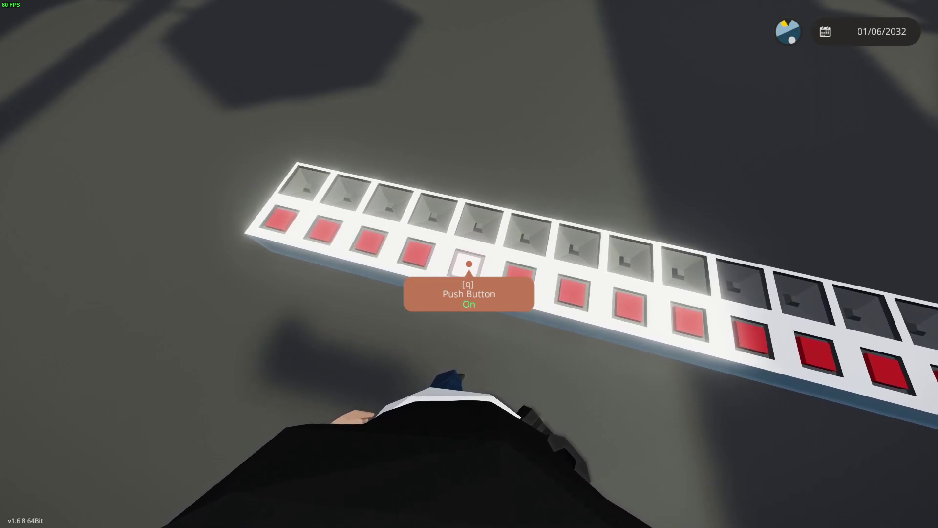
pyautogui.press('e')
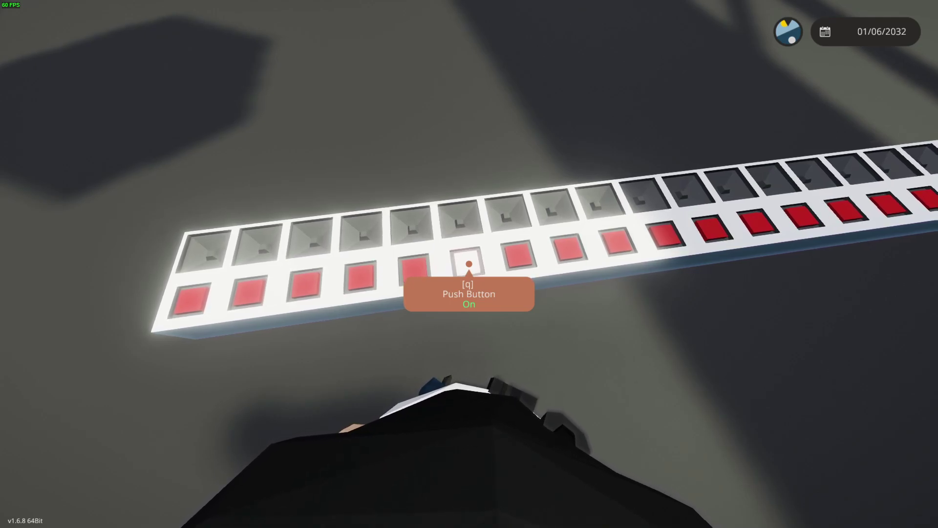
pyautogui.press('e')
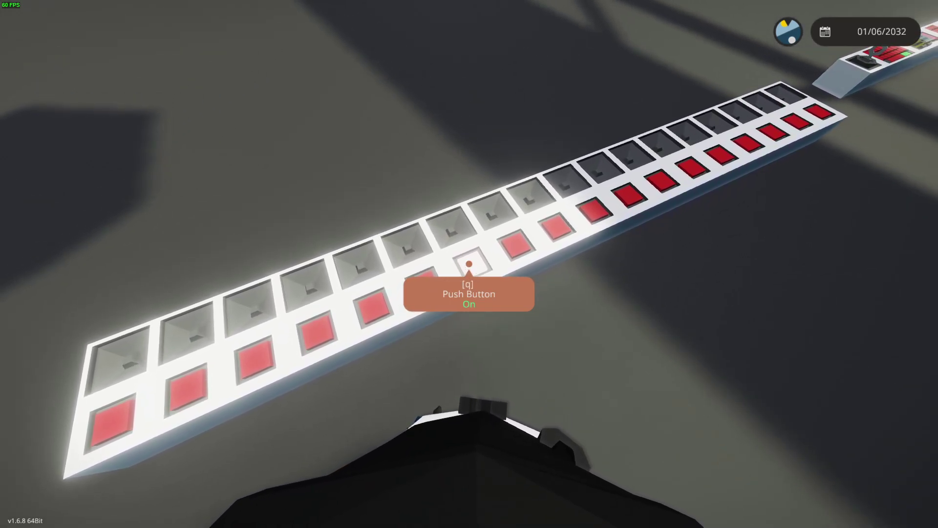
pyautogui.press('q')
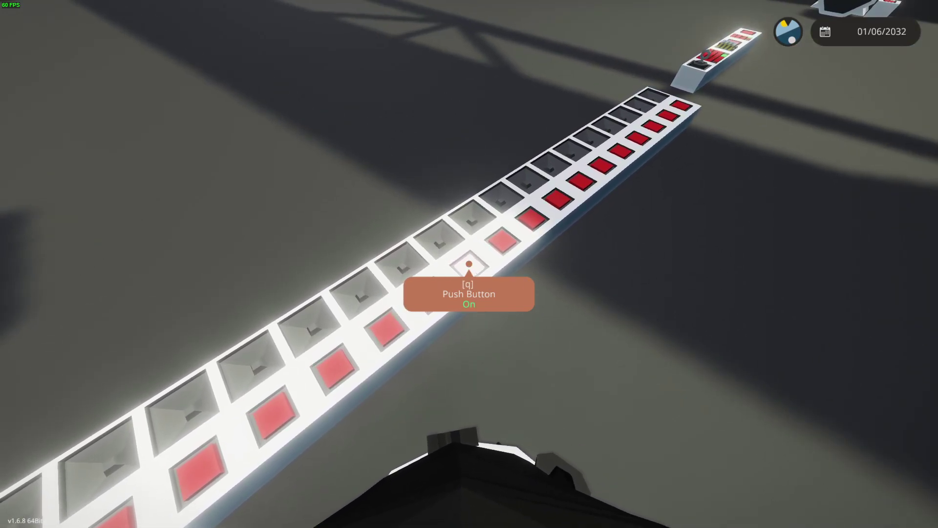
pyautogui.press('q')
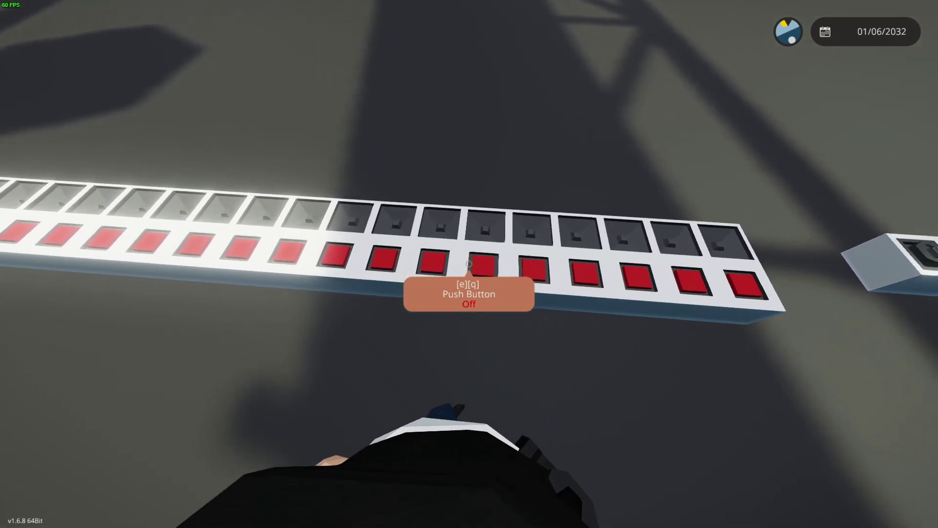
pyautogui.press('e')
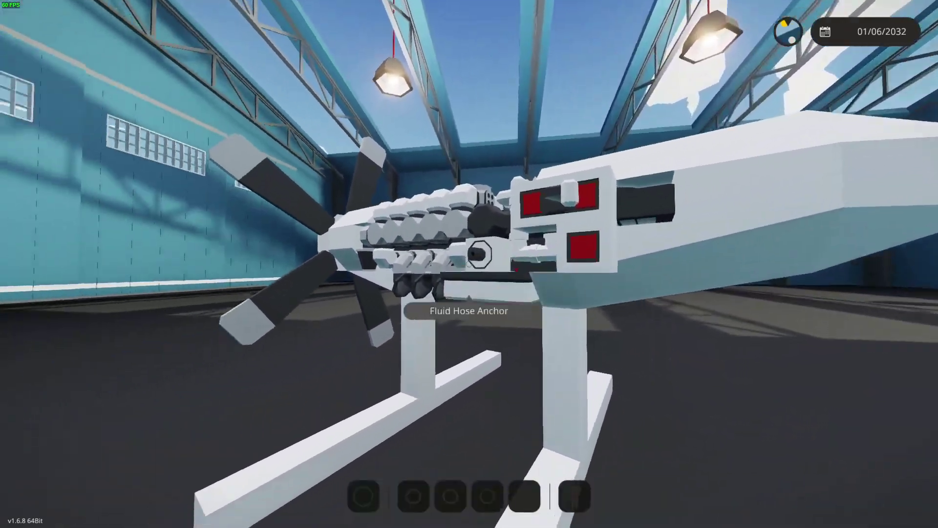
# Raise the propeller engine's throttle from zero toward 0.80, checking cylinder readouts (14.0 AFR, 82%).
pyautogui.press('3')
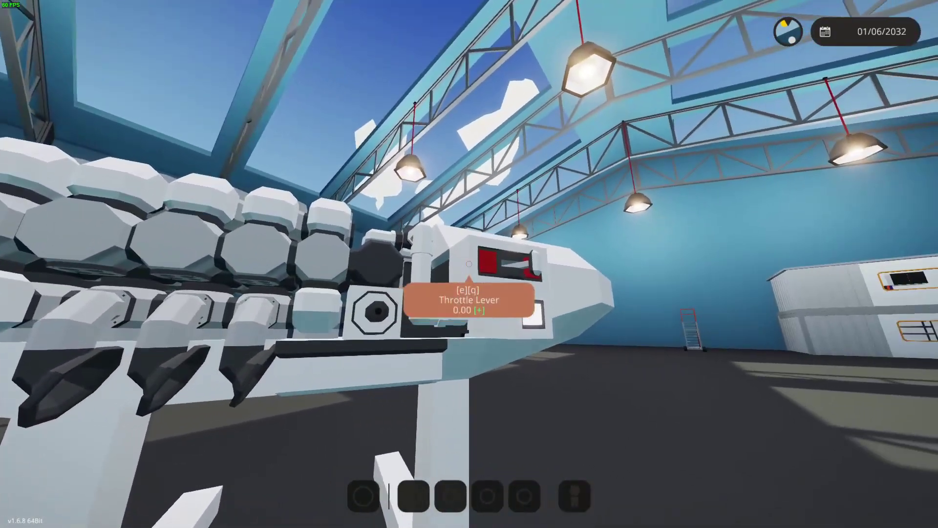
pyautogui.press('e')
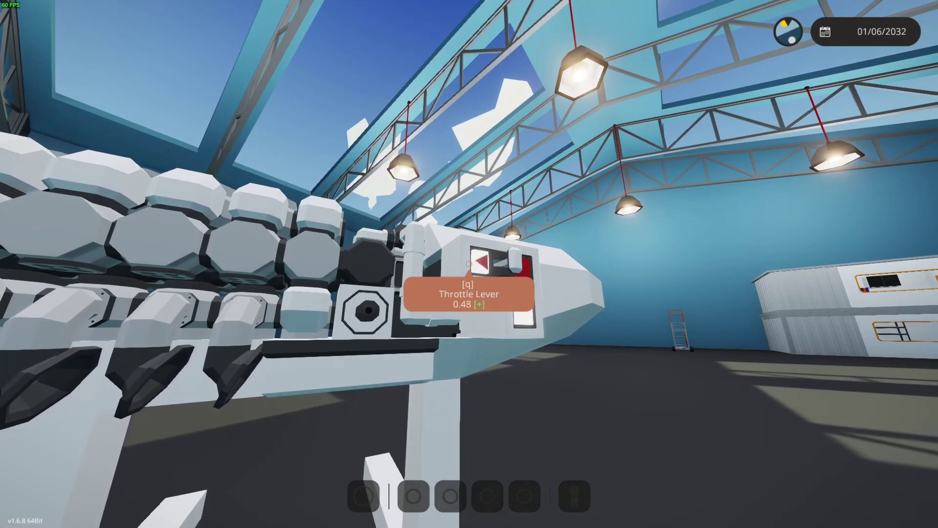
pyautogui.press('e')
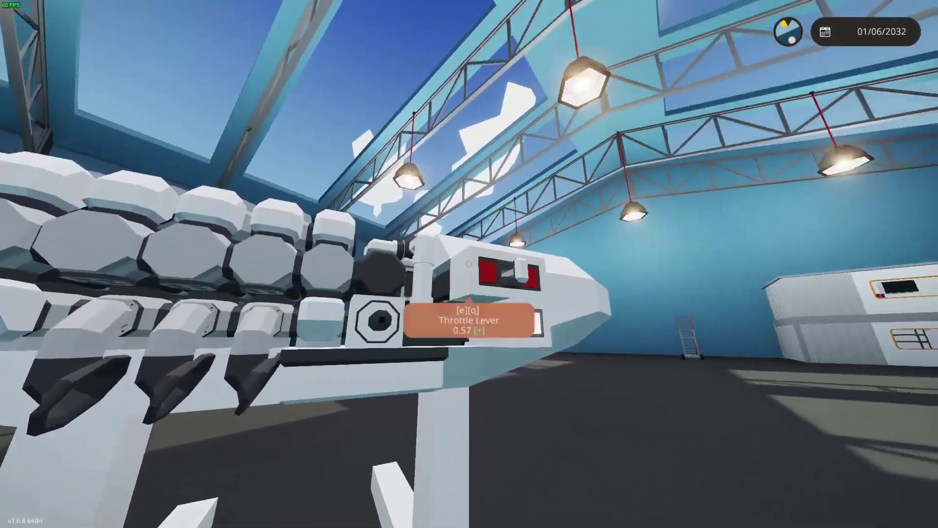
pyautogui.press('e')
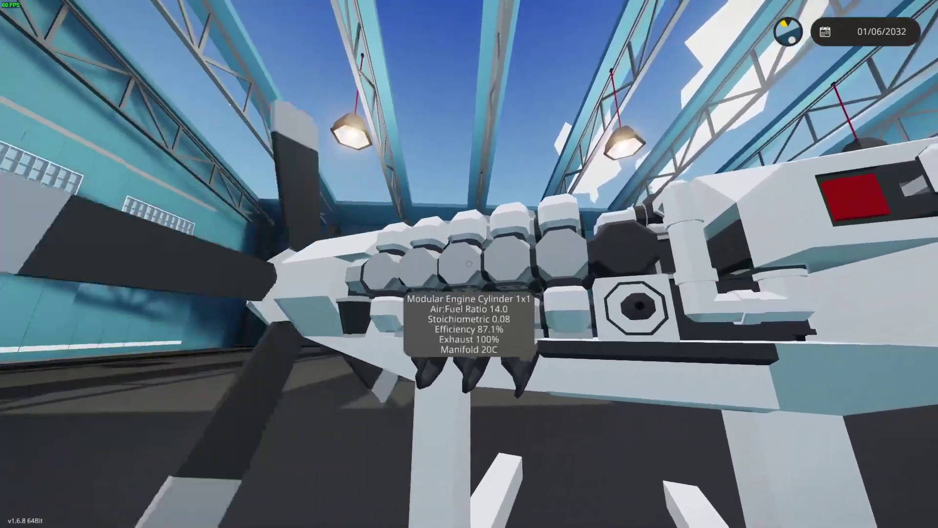
pyautogui.press('e')
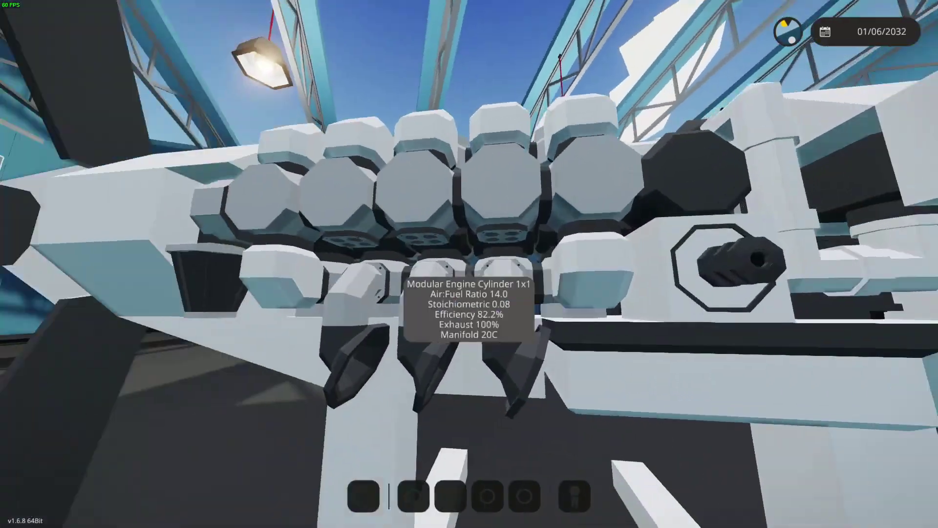